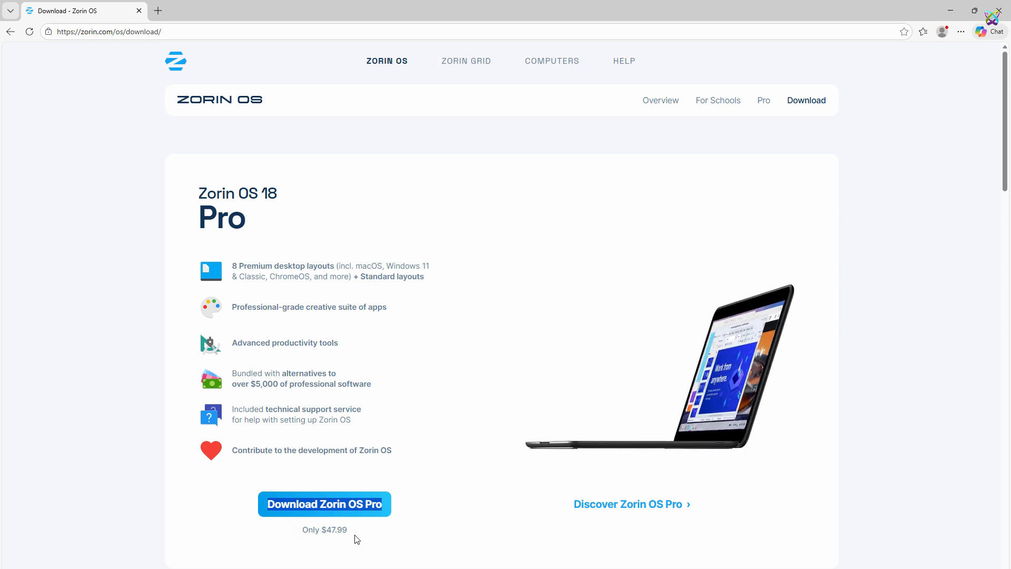
# Step: Scroll past the $47.99 Zorin OS 18 Pro price to the free Core and Education headings
pyautogui.tripleClick(351, 536)
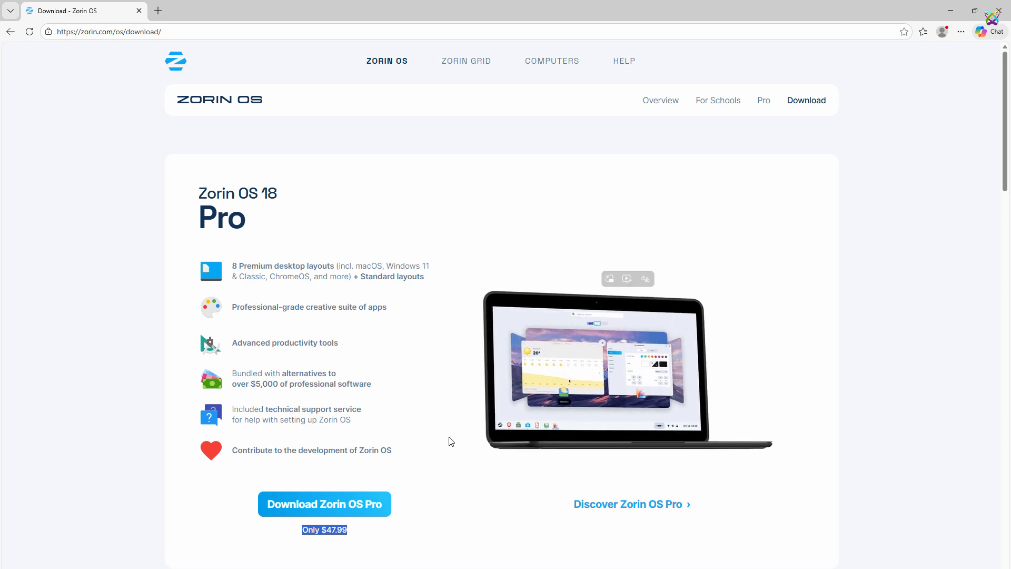
pyautogui.scroll(-15, 443, 428)
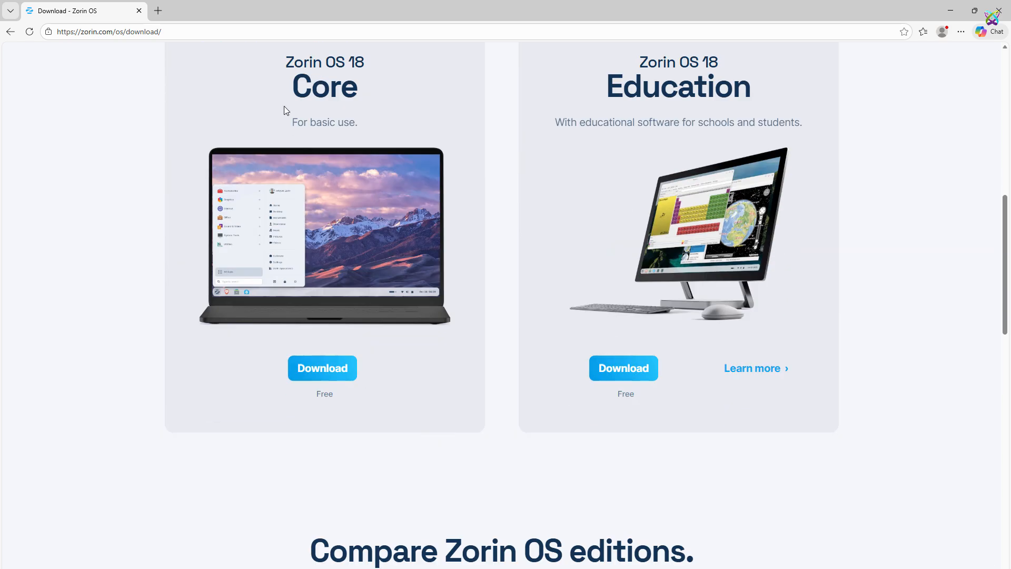
pyautogui.moveTo(289, 64); pyautogui.dragTo(375, 82)
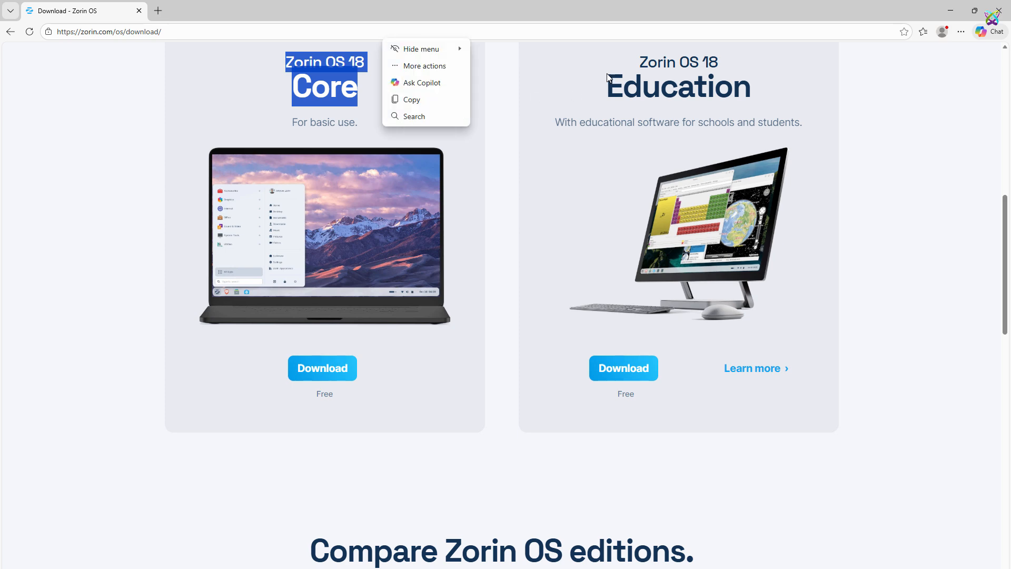
pyautogui.click(630, 61)
pyautogui.moveTo(673, 76); pyautogui.dragTo(763, 90)
pyautogui.click(602, 131)
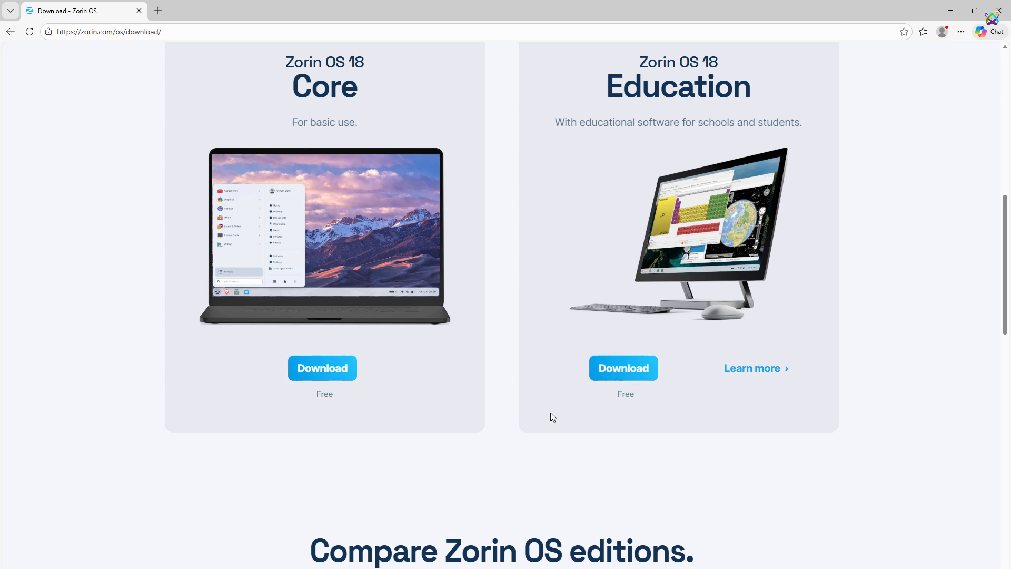
# Step: Start a new virtual machine named ZorinOS-1
pyautogui.click(951, 12)
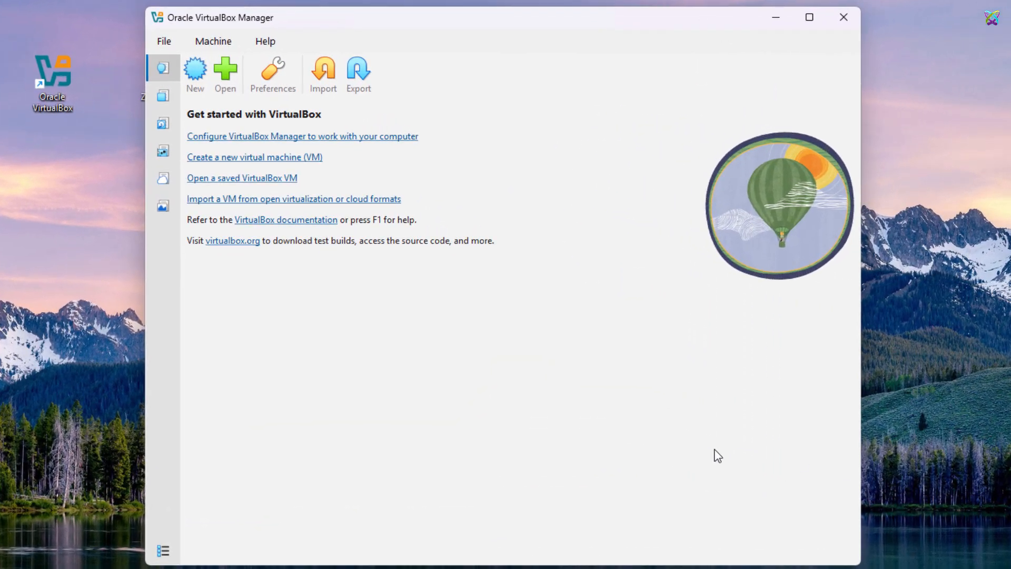
pyautogui.click(196, 74)
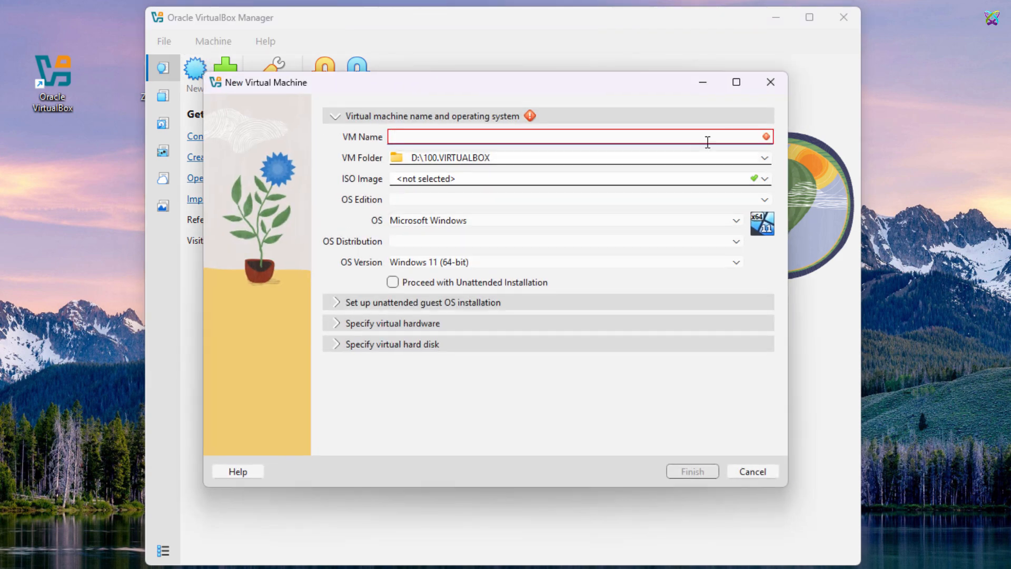
pyautogui.click(728, 138)
pyautogui.write('Zorin')
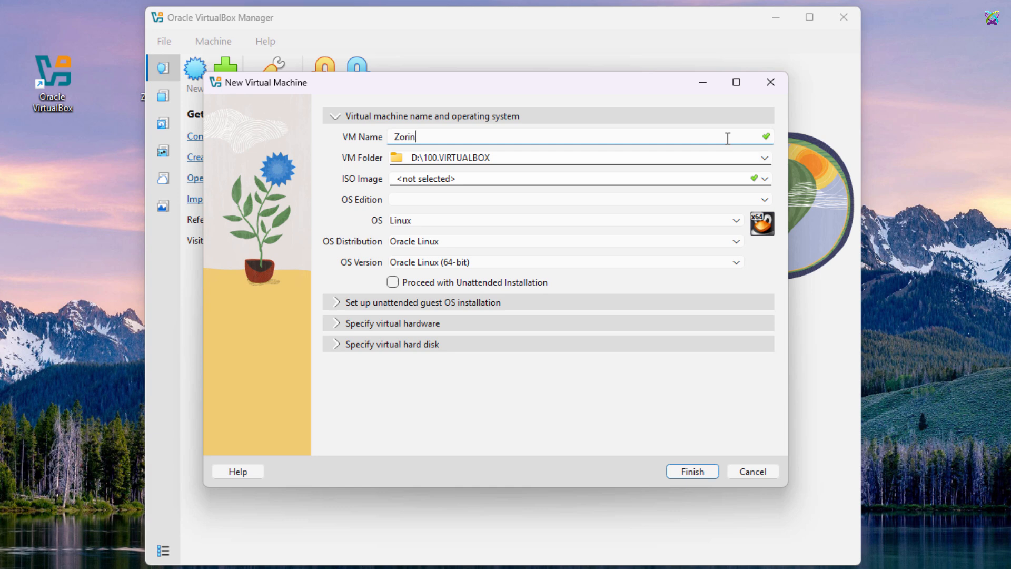
pyautogui.write('OS-1')
# Step: Attach the Zorin-OS-18-Education-64-bit-r2 ISO as the install image
pyautogui.click(764, 180)
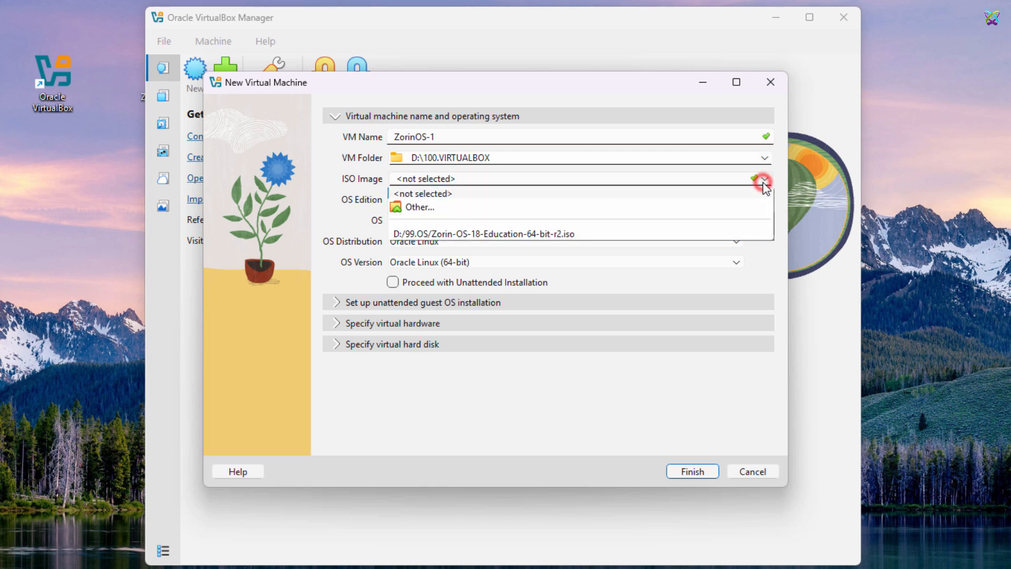
pyautogui.click(586, 206)
pyautogui.click(460, 233)
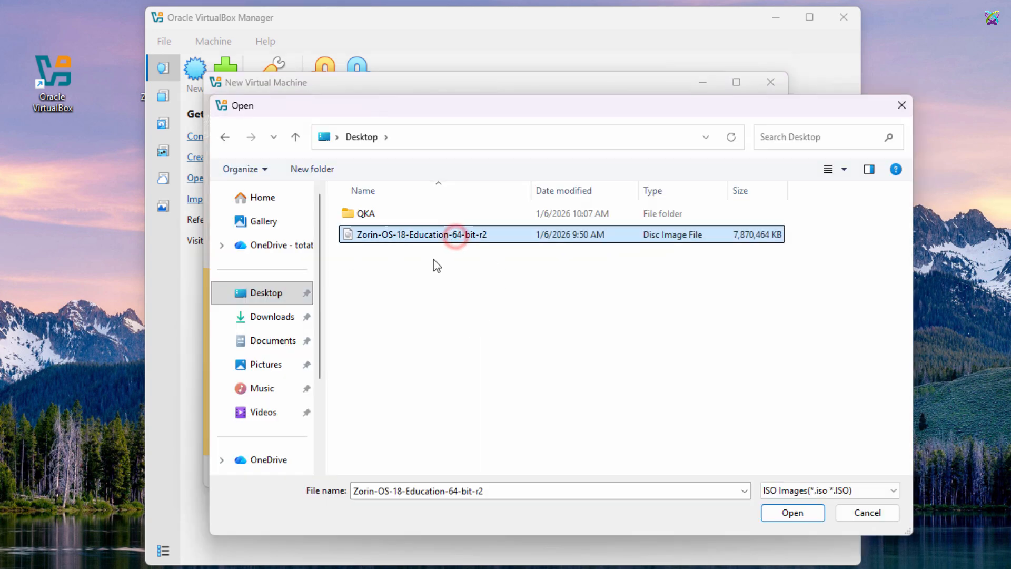
pyautogui.click(798, 514)
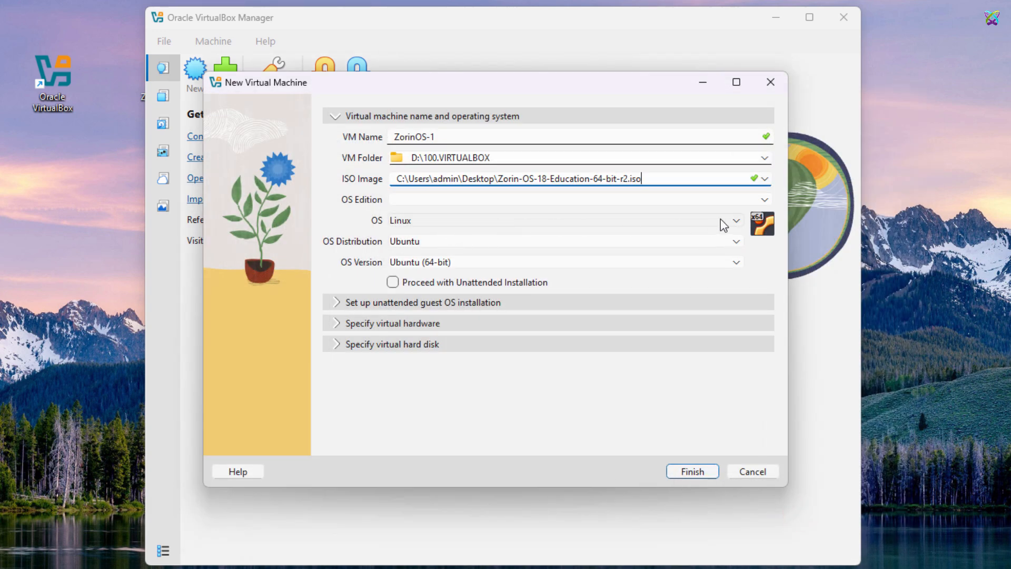
# Step: Set the OS distribution to Debian
pyautogui.click(733, 243)
pyautogui.scroll(2, 659, 329)
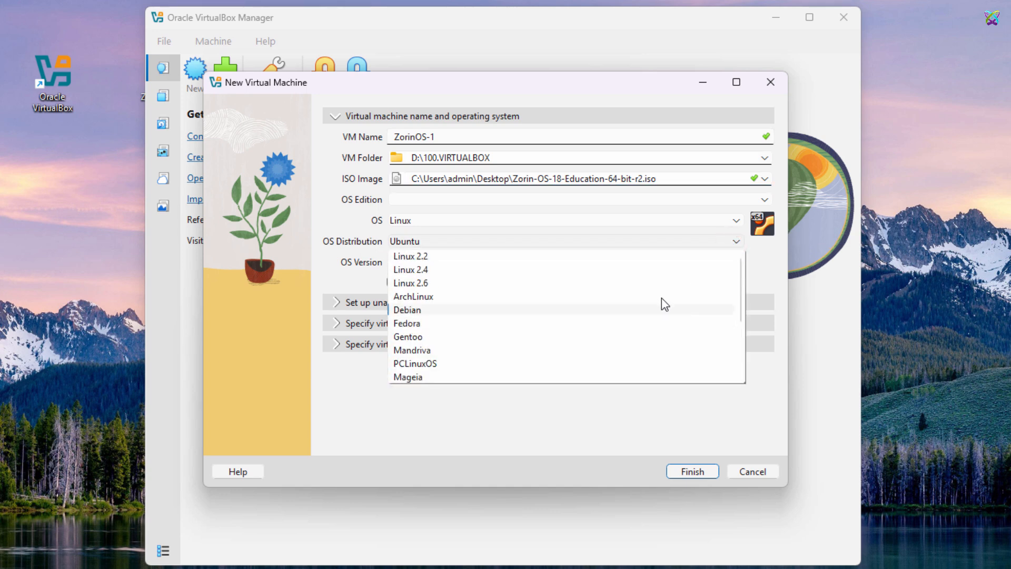
pyautogui.click(557, 314)
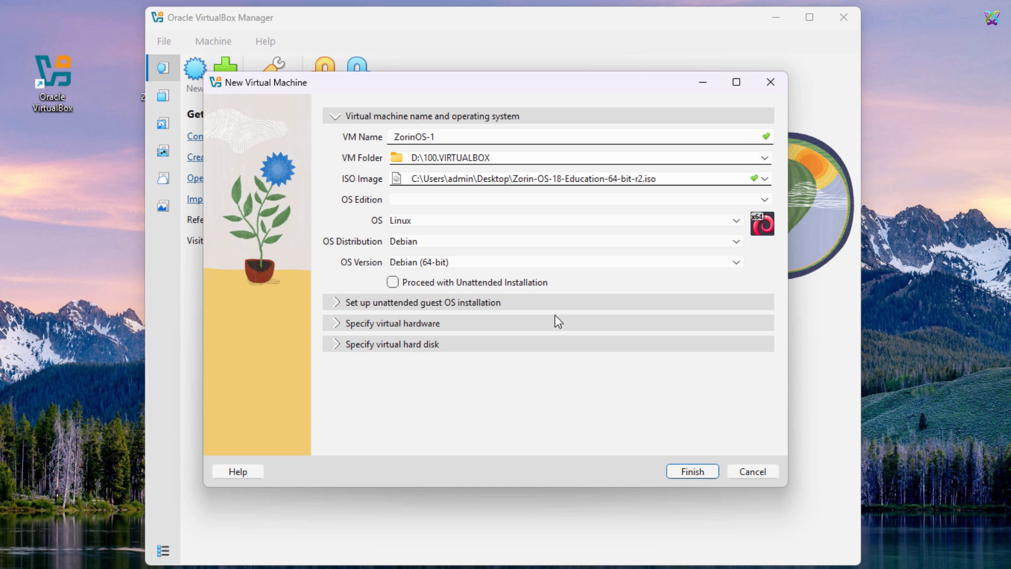
# Step: Give the machine 4096 MB base memory and 2 CPUs
pyautogui.click(342, 325)
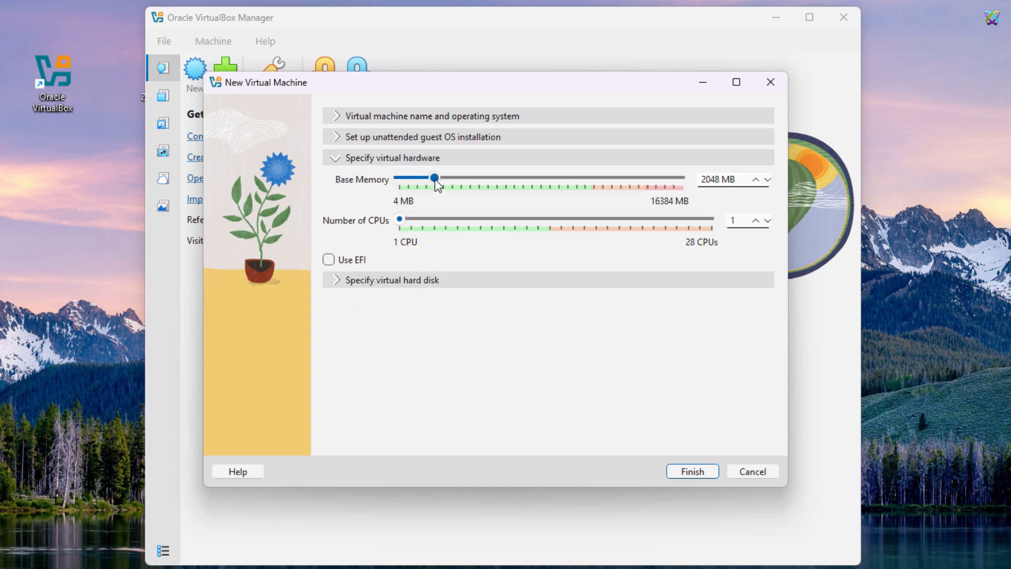
pyautogui.moveTo(435, 179); pyautogui.dragTo(470, 191)
pyautogui.moveTo(400, 220); pyautogui.dragTo(412, 229)
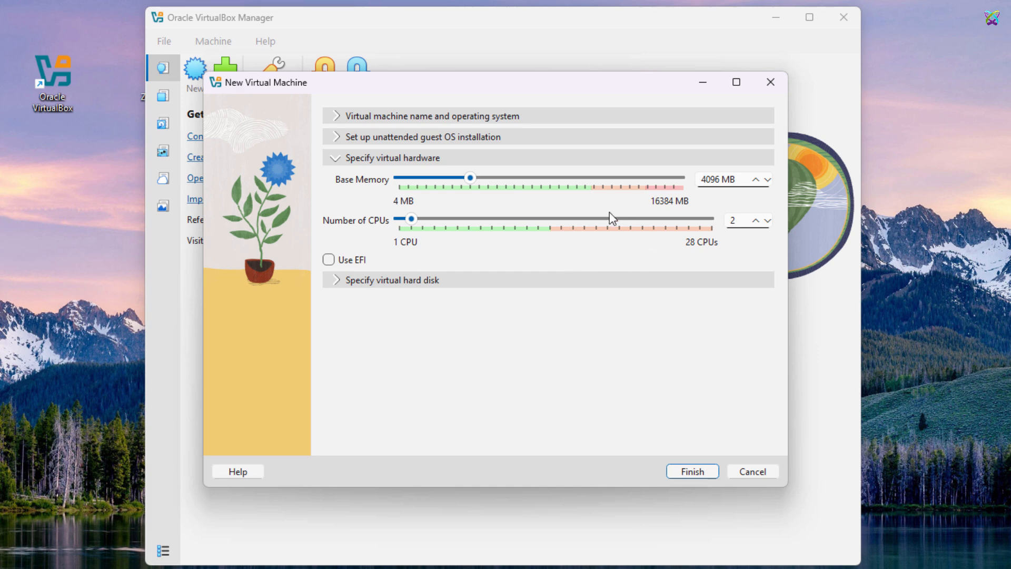
# Step: Set the virtual hard disk size to 60 GB
pyautogui.click(339, 283)
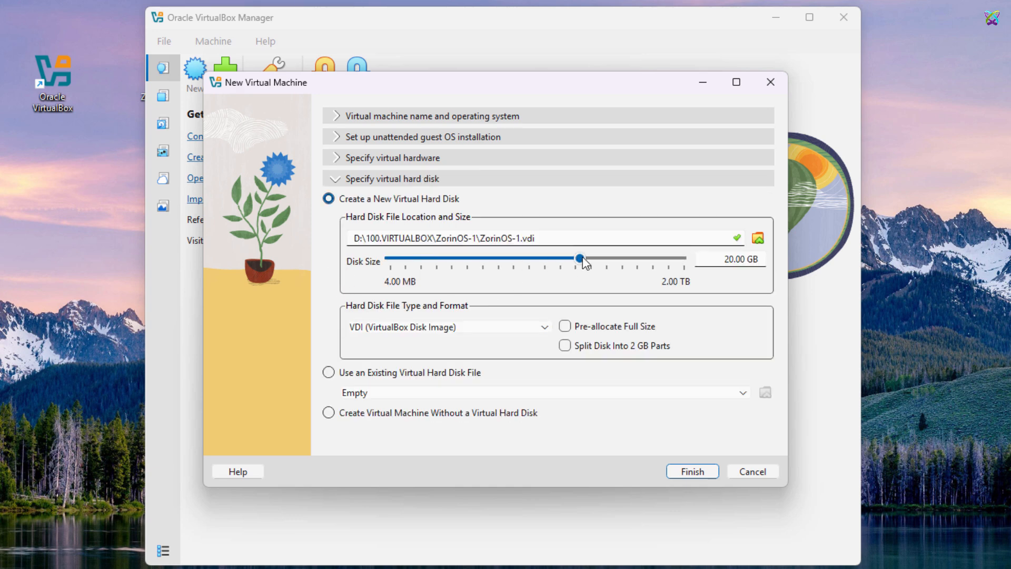
pyautogui.moveTo(582, 257)
pyautogui.moveTo(583, 257); pyautogui.dragTo(608, 266)
pyautogui.click(734, 259)
pyautogui.hotkey('ctrl', 'a')
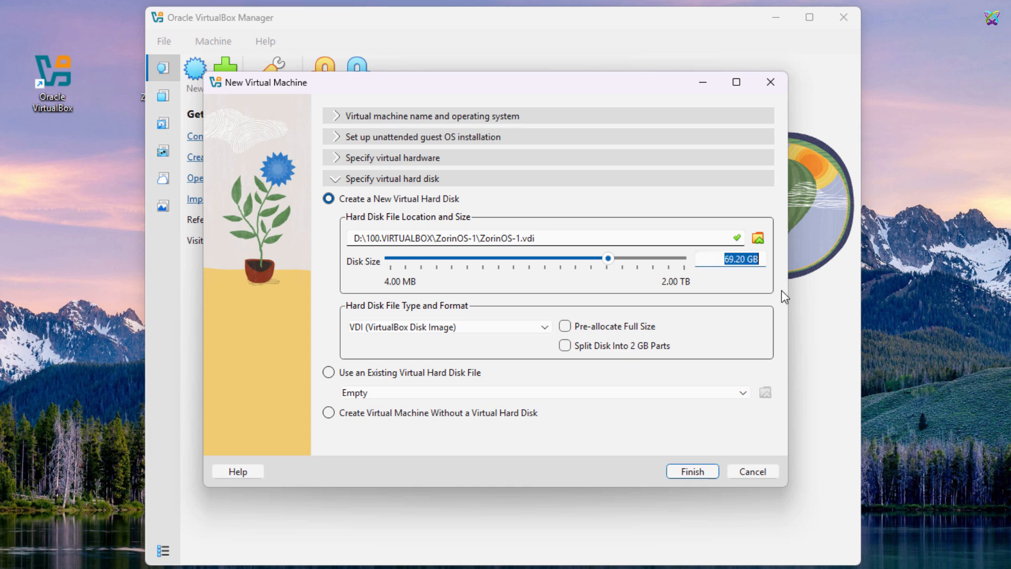
pyautogui.write('60')
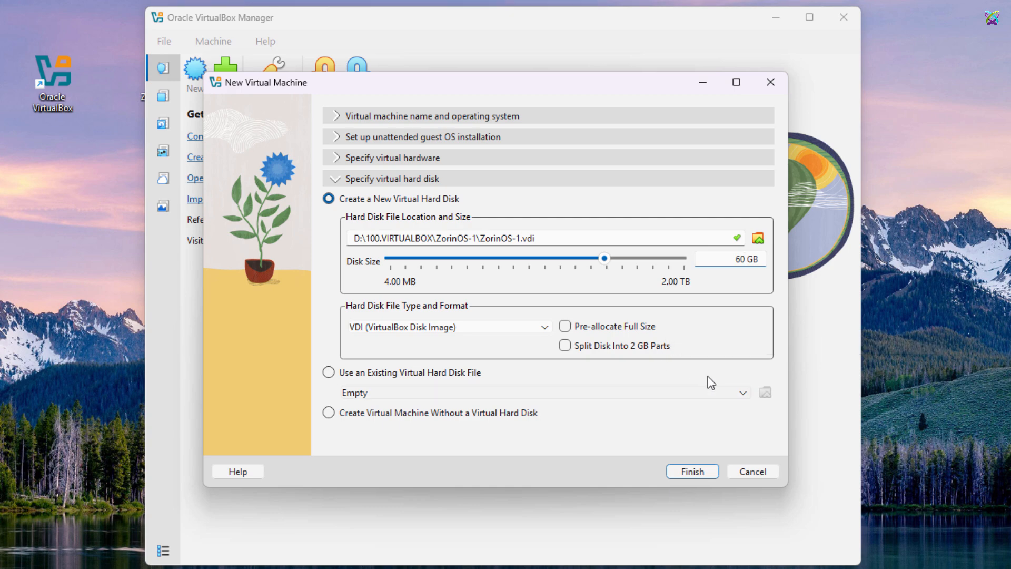
# Step: Finish creating ZorinOS-1, then review its NAT network settings and close without changes
pyautogui.click(694, 469)
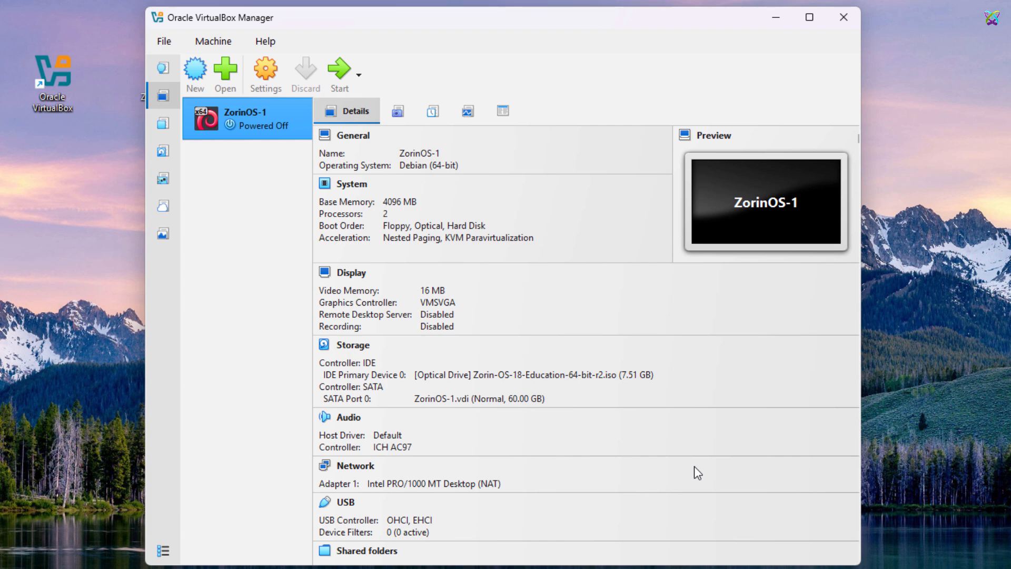
pyautogui.click(284, 74)
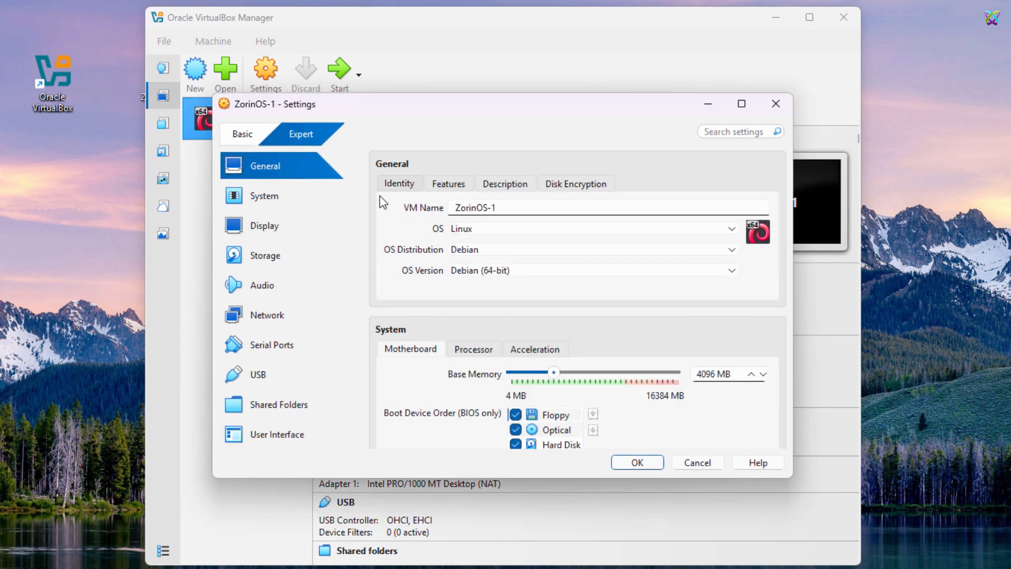
pyautogui.click(289, 317)
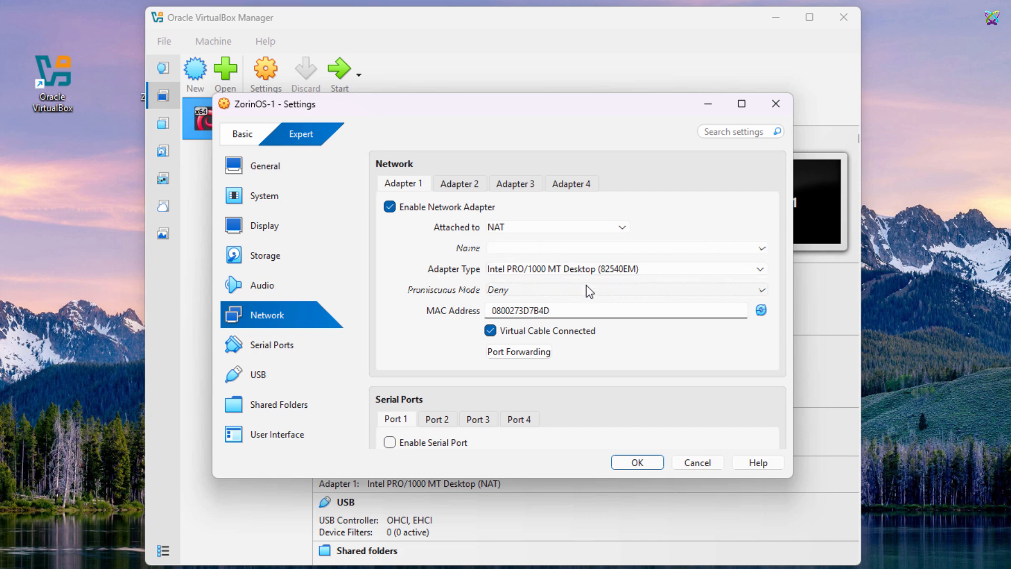
pyautogui.click(637, 463)
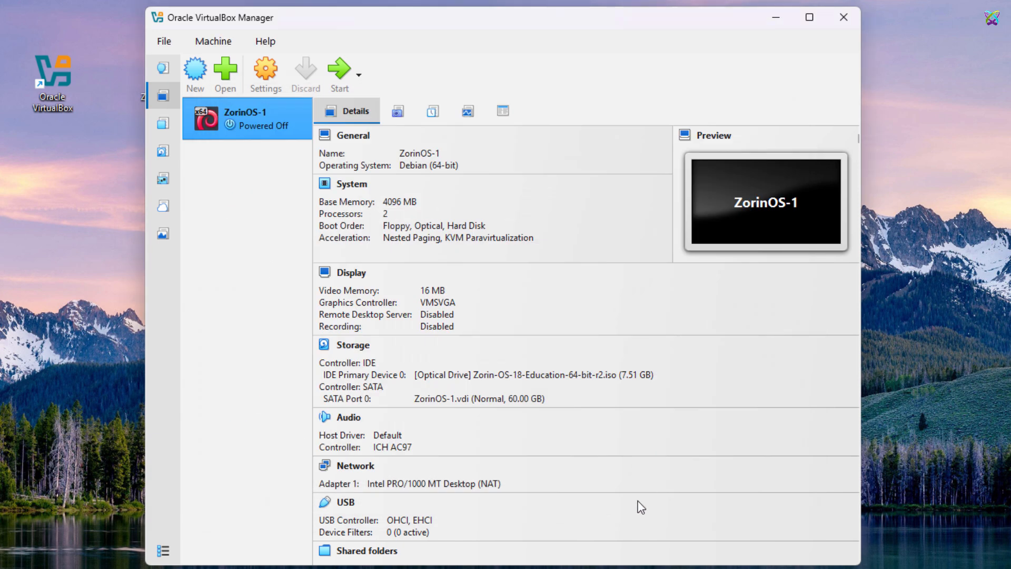
# Step: Boot ZorinOS-1 via 'Try or Install Zorin OS', skipping the filesystem checks with Ctrl+C
pyautogui.click(351, 83)
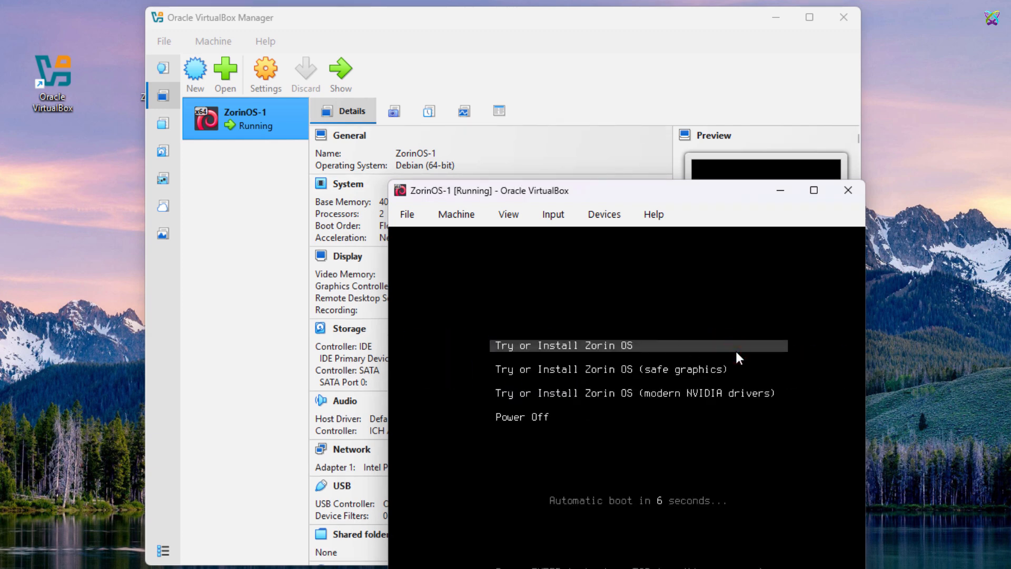
pyautogui.press('Return')
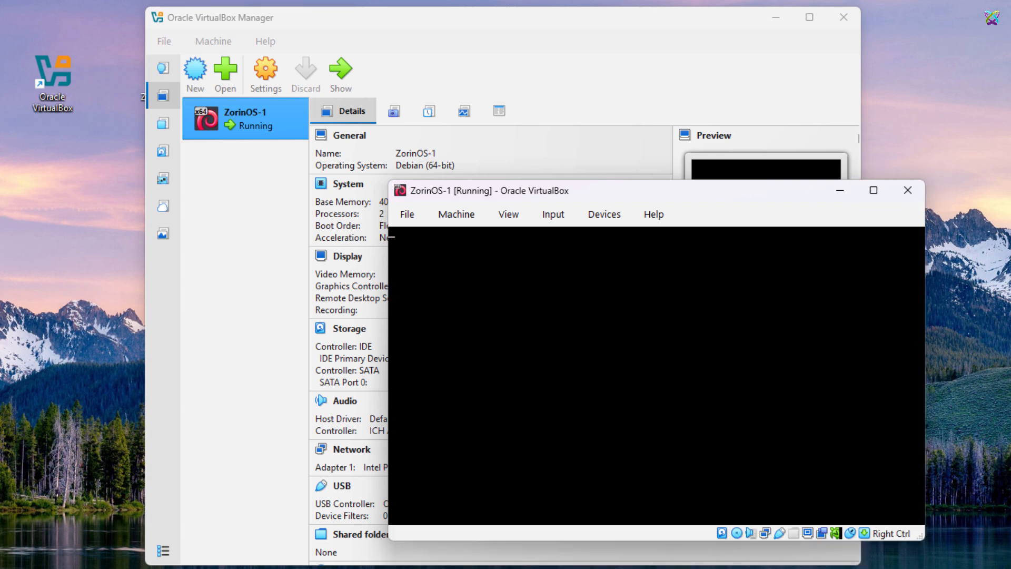
pyautogui.moveTo(683, 188); pyautogui.dragTo(519, 83)
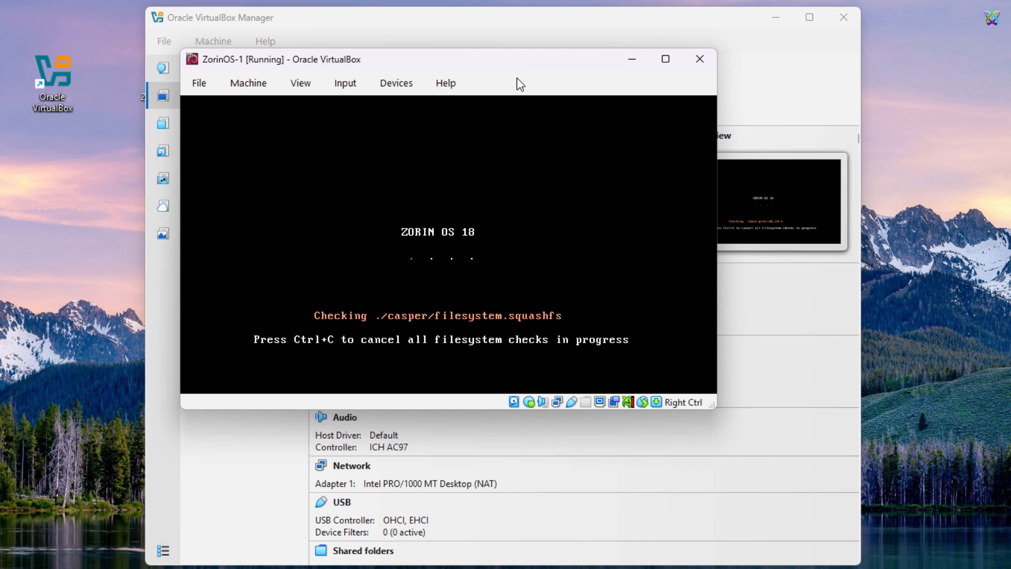
pyautogui.hotkey('ctrl', 'c')
pyautogui.click(538, 187)
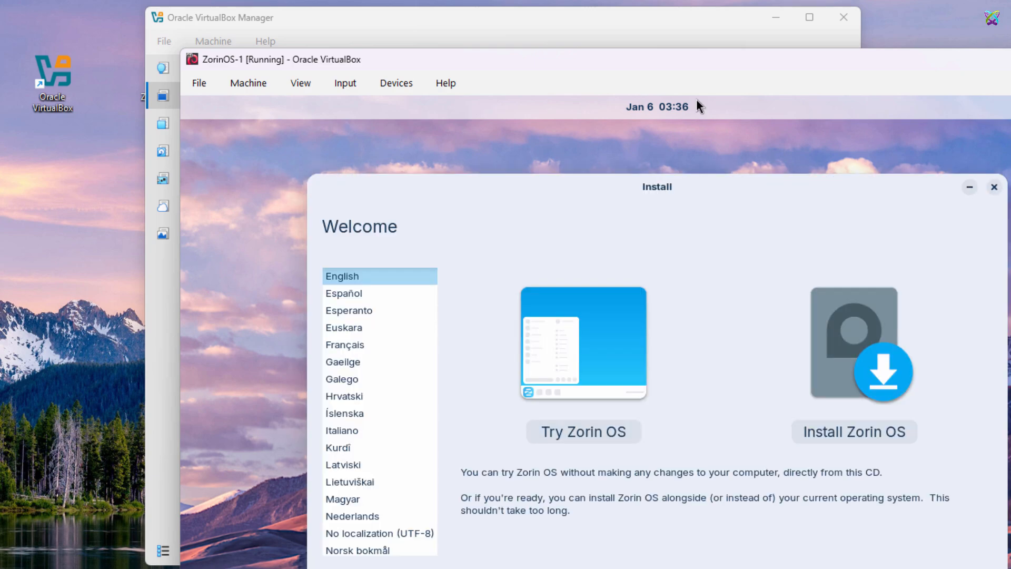
# Step: Install Zorin OS with English (US) keyboard, no update downloads, and Erase disk and install
pyautogui.moveTo(673, 62); pyautogui.dragTo(618, 19)
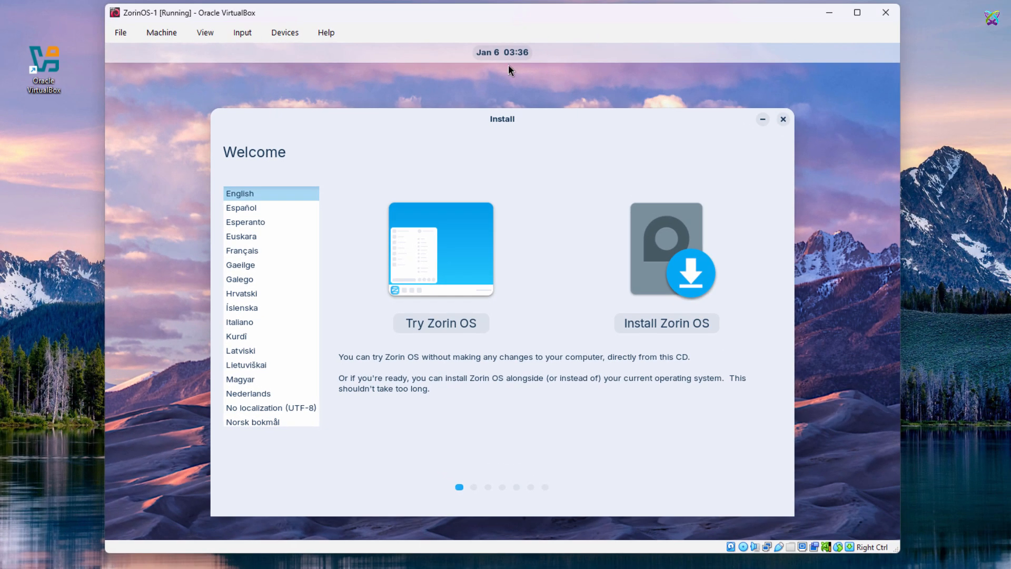
pyautogui.click(693, 327)
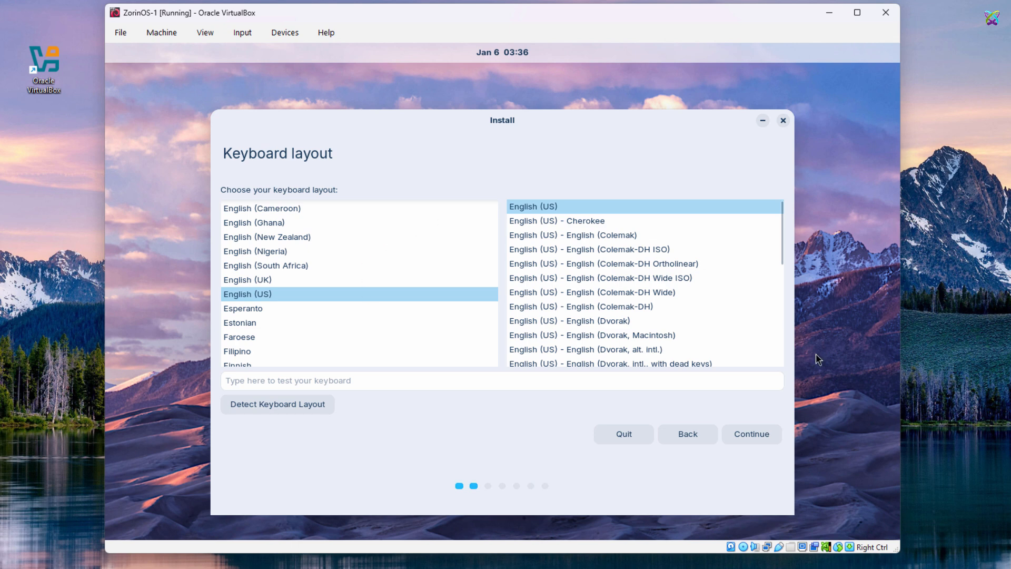
pyautogui.click(753, 432)
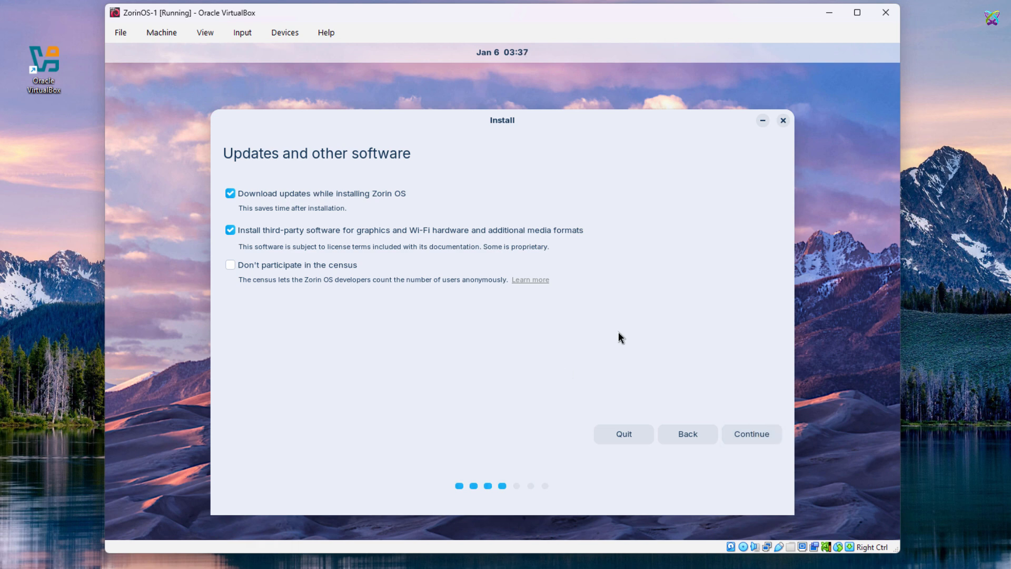
pyautogui.click(231, 193)
pyautogui.click(754, 433)
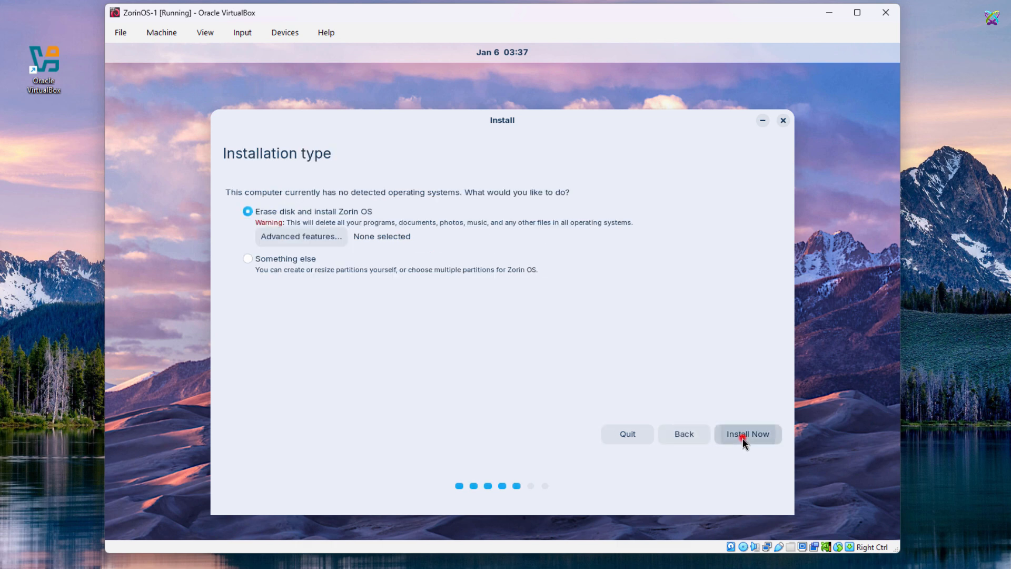
pyautogui.click(743, 438)
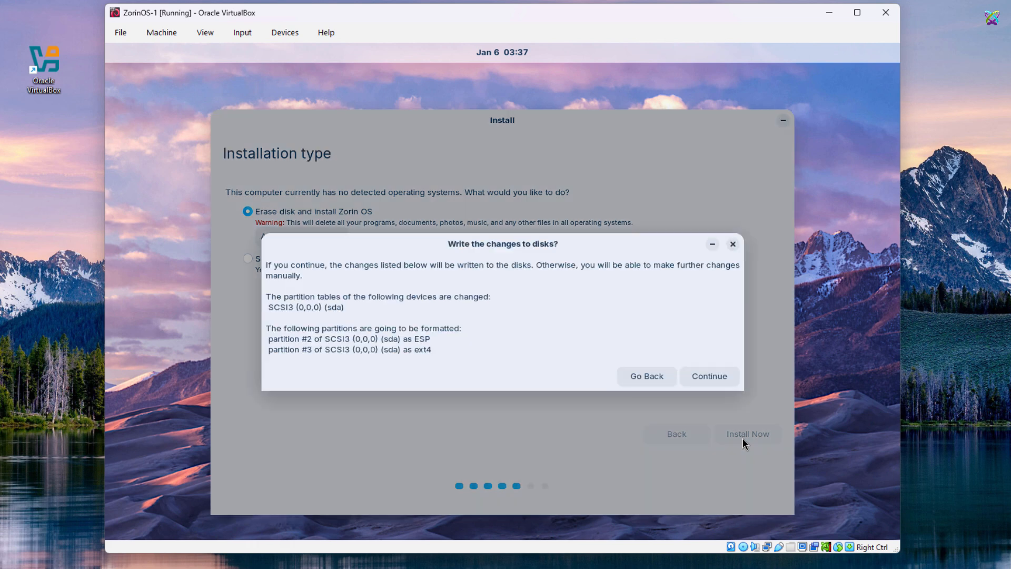
# Step: Confirm the disk changes and set the time zone to Ho Chi Minh
pyautogui.click(706, 378)
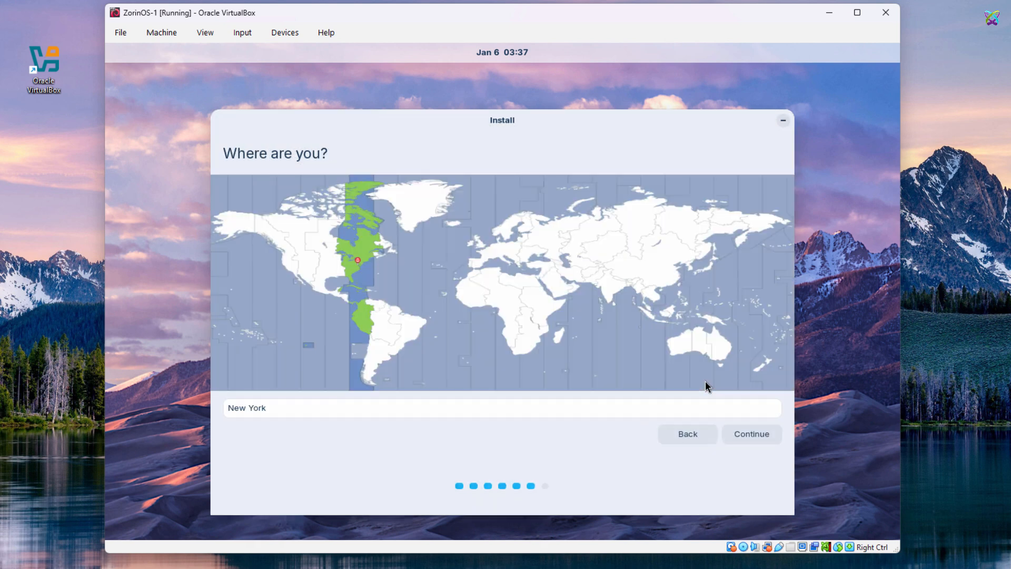
pyautogui.click(658, 300)
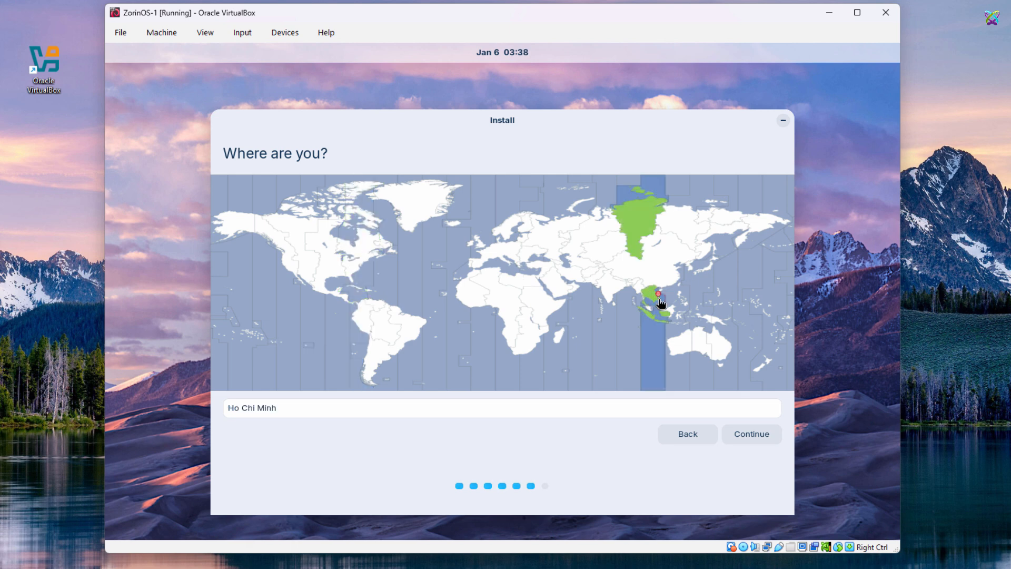
pyautogui.click(746, 433)
# Step: Create the user account with computer name ZorinOS01 and a password, then begin installing
pyautogui.write('to')
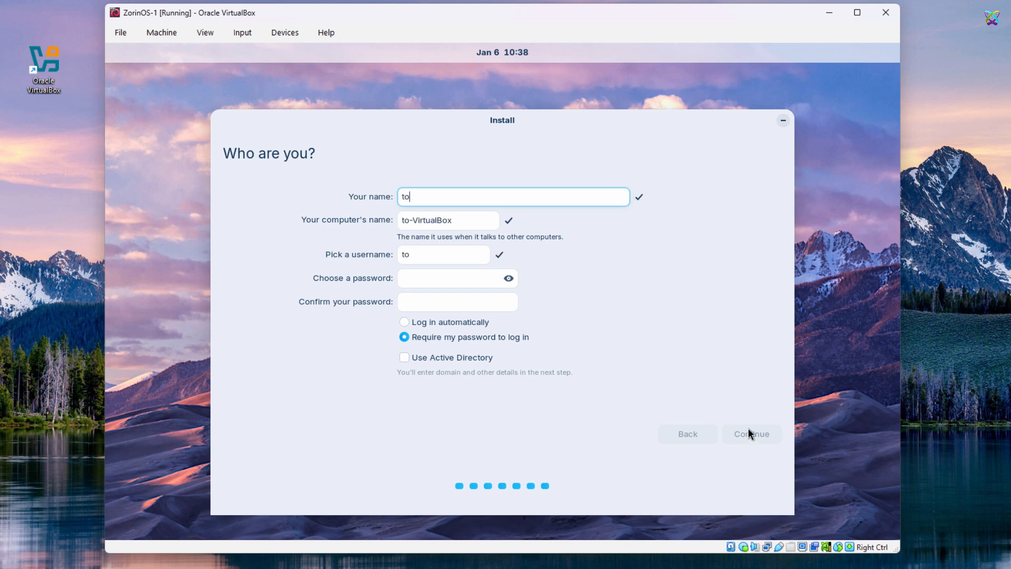
pyautogui.write('tatca')
pyautogui.press('Tab')
pyautogui.write('ZorinOS')
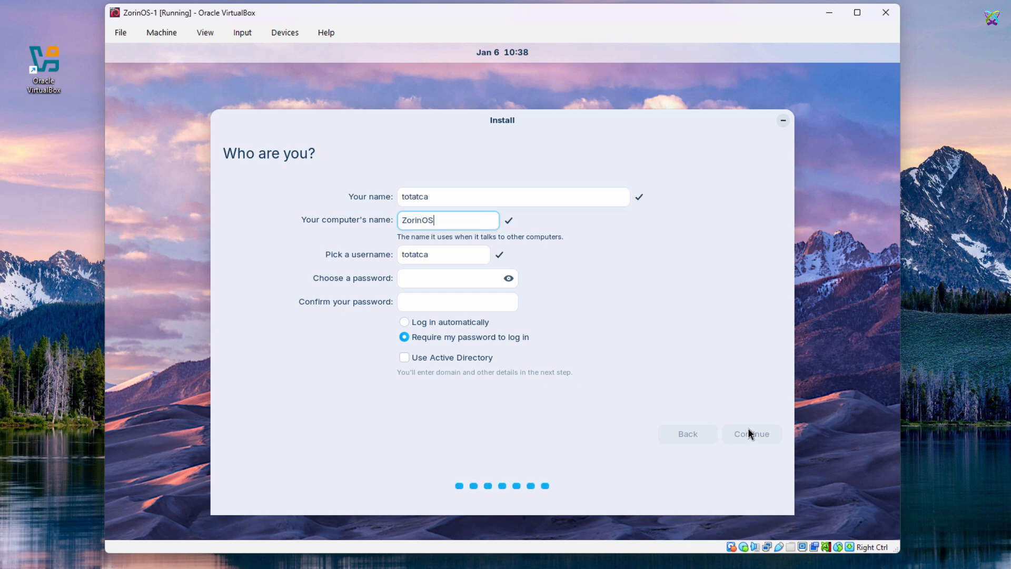
pyautogui.write('01')
pyautogui.press('Tab')
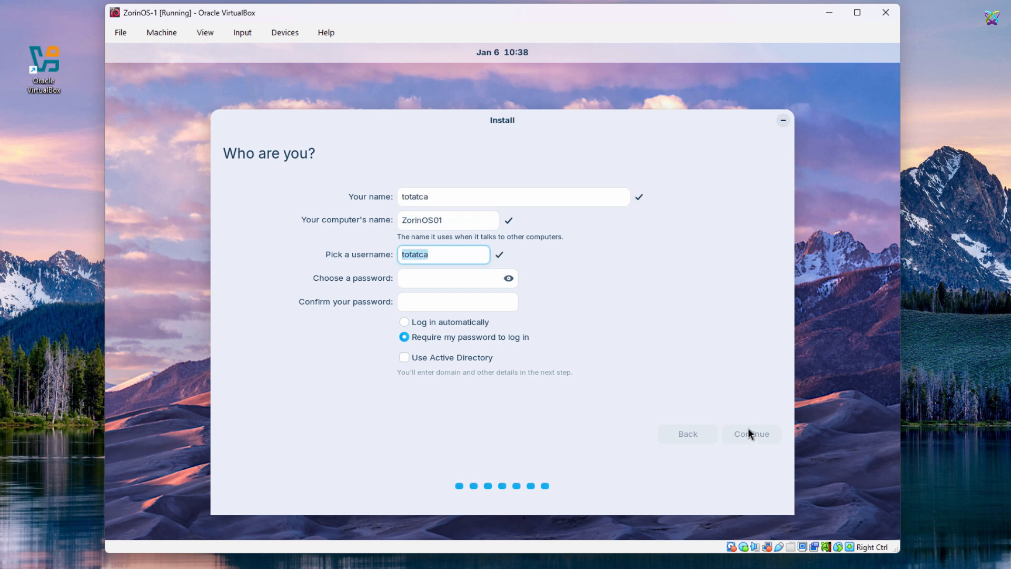
pyautogui.press('Tab')
pyautogui.write('1')
pyautogui.press('Tab')
pyautogui.write('1')
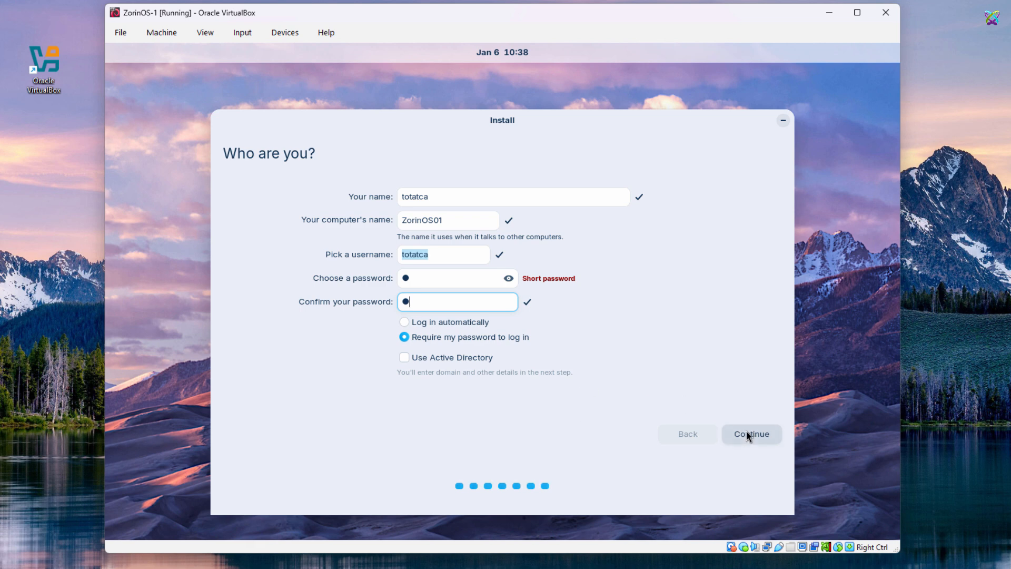
pyautogui.click(746, 432)
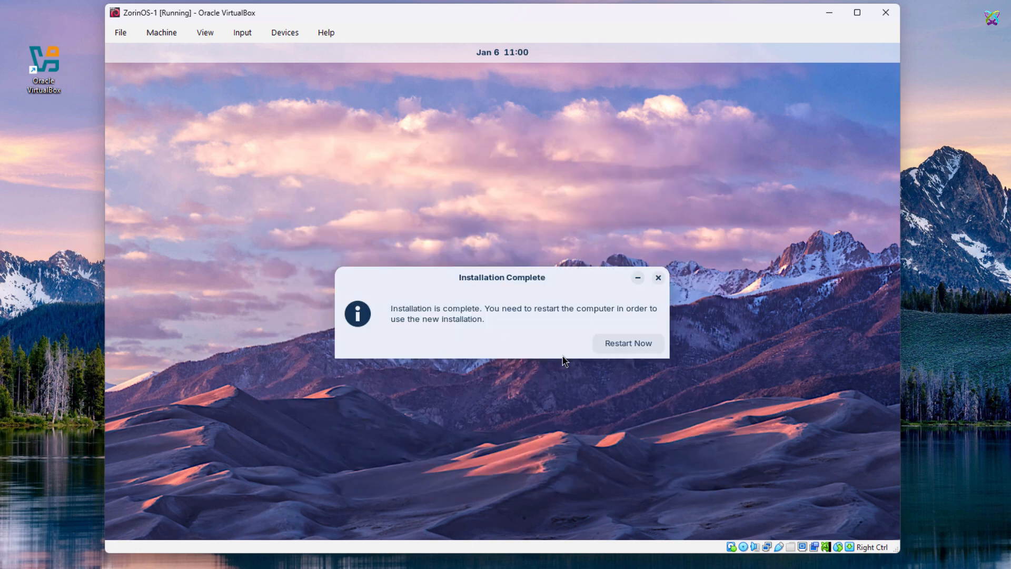
# Step: Restart the VM into the installed Zorin OS, confirming the installation medium is removed
pyautogui.click(619, 343)
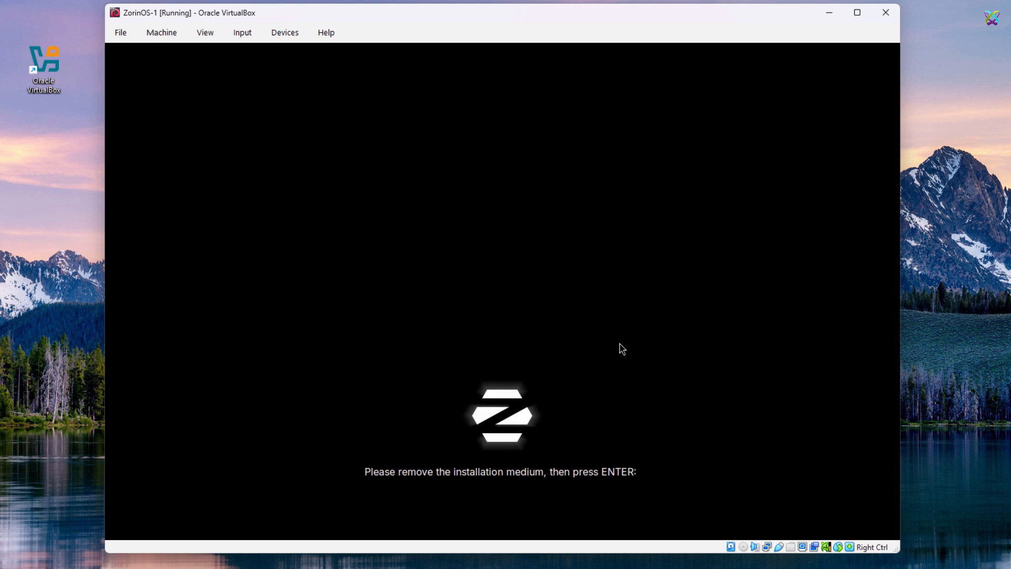
pyautogui.press('Return')
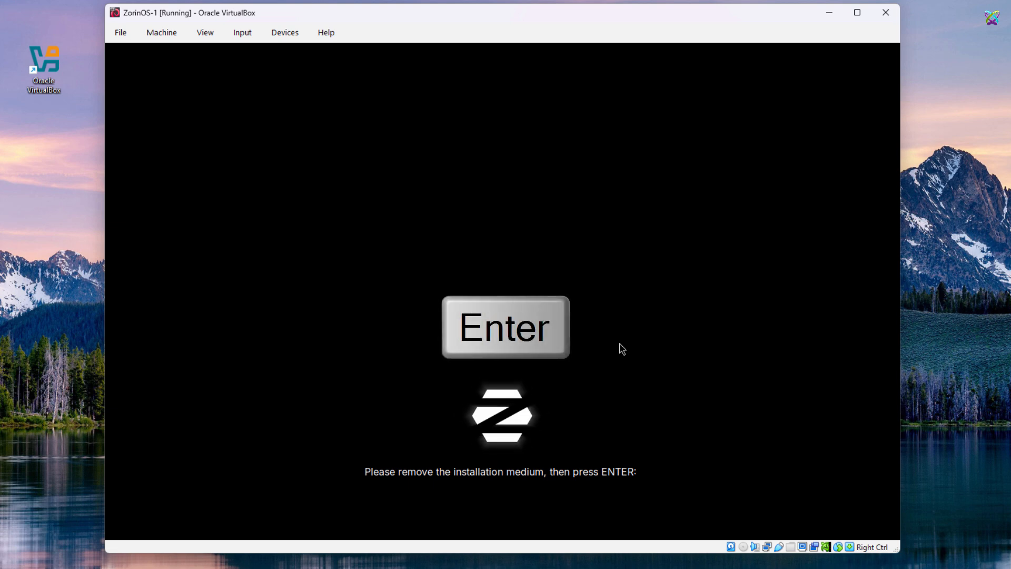
pyautogui.click(620, 343)
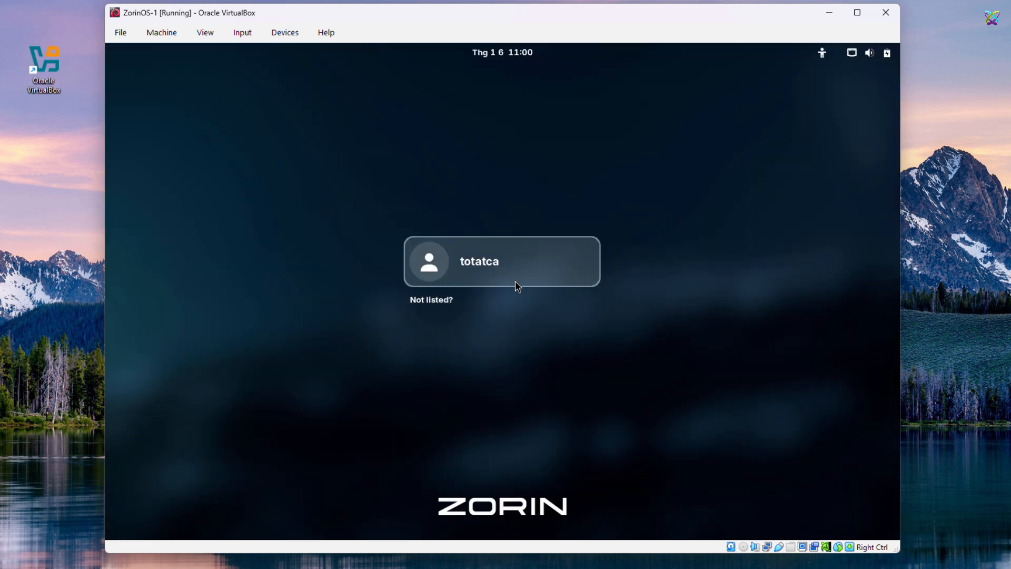
# Step: Sign in to the new user account with its password and open the Zorin start menu
pyautogui.click(515, 283)
pyautogui.write('1')
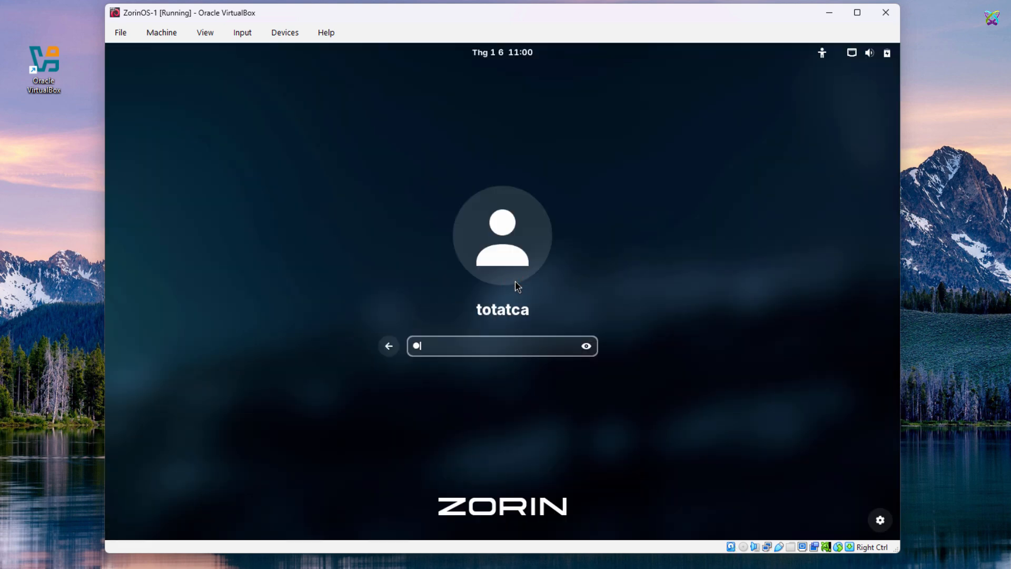
pyautogui.press('Return')
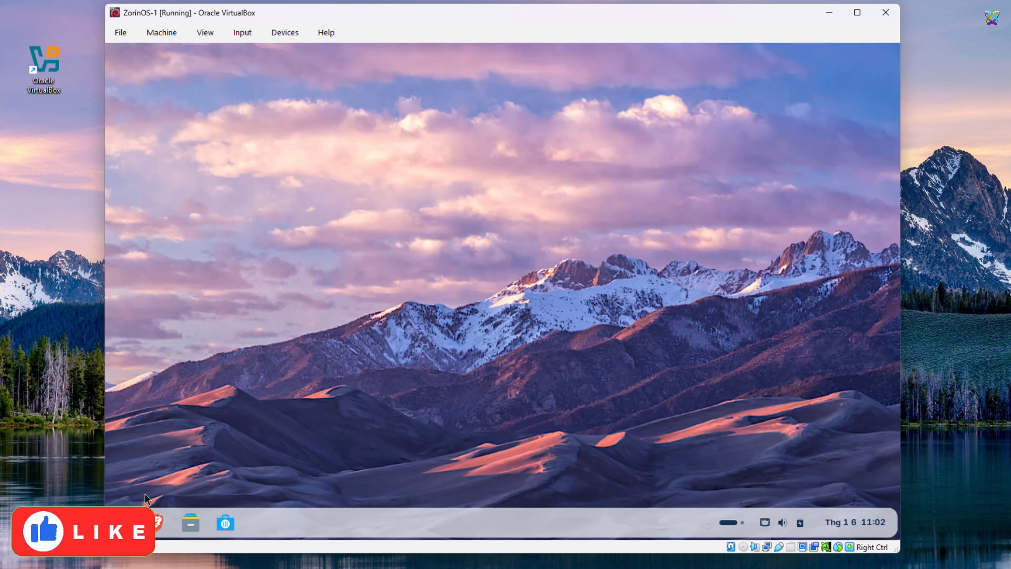
pyautogui.click(131, 522)
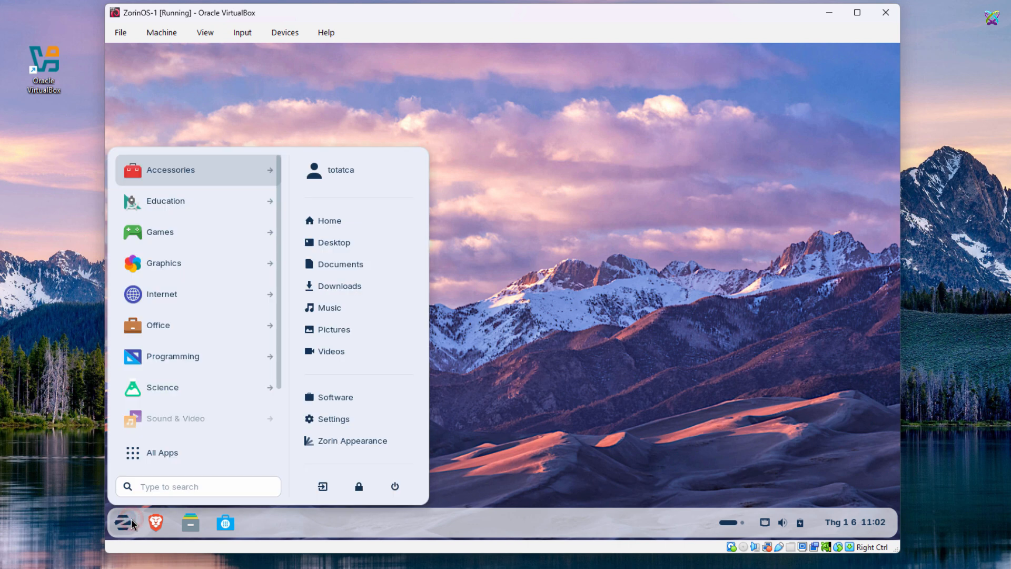